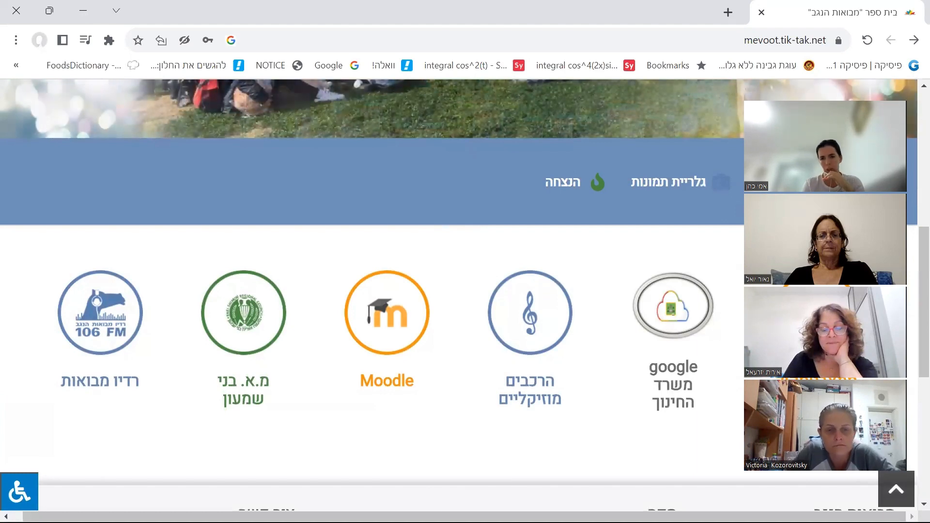
Open the Ministry of Education Google mailbox from the school website and launch Google Meet from that account.
{"action": "left_click", "coordinate": [677, 311]}
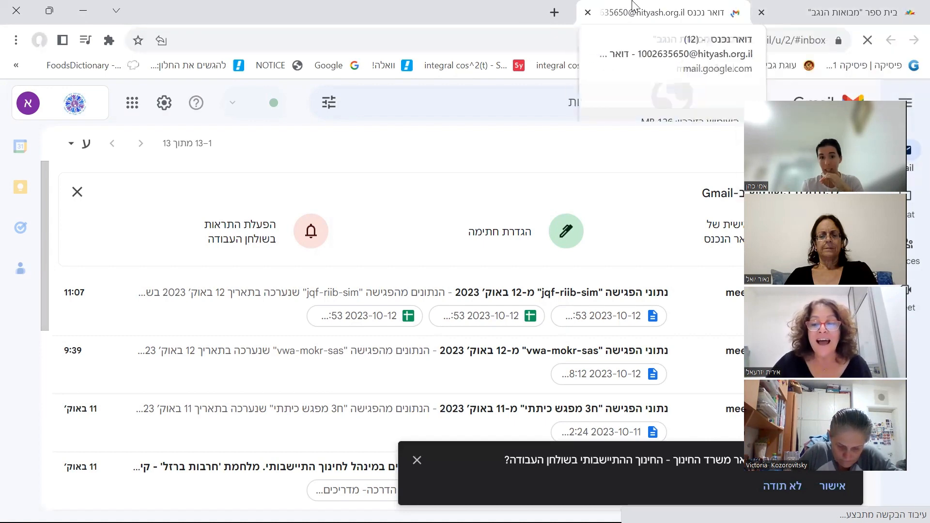
{"action": "left_click", "coordinate": [588, 12]}
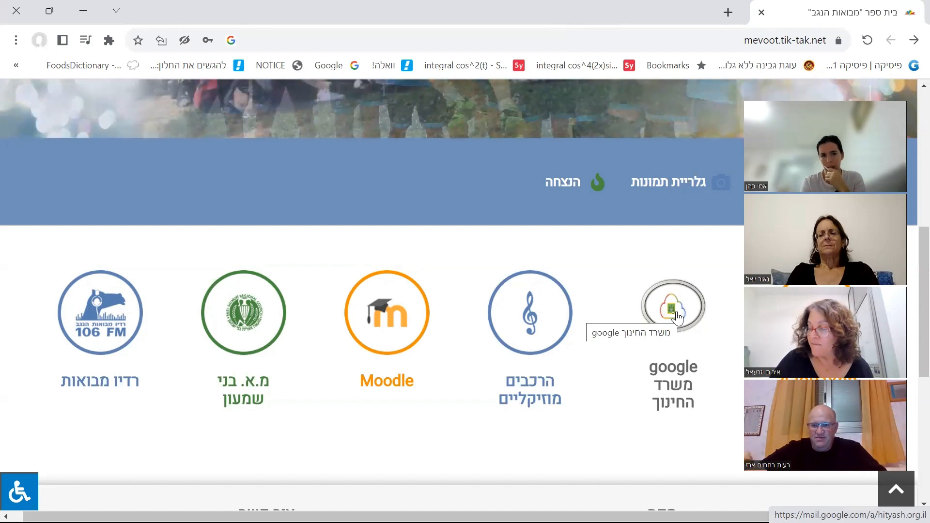
{"action": "left_click", "coordinate": [677, 316]}
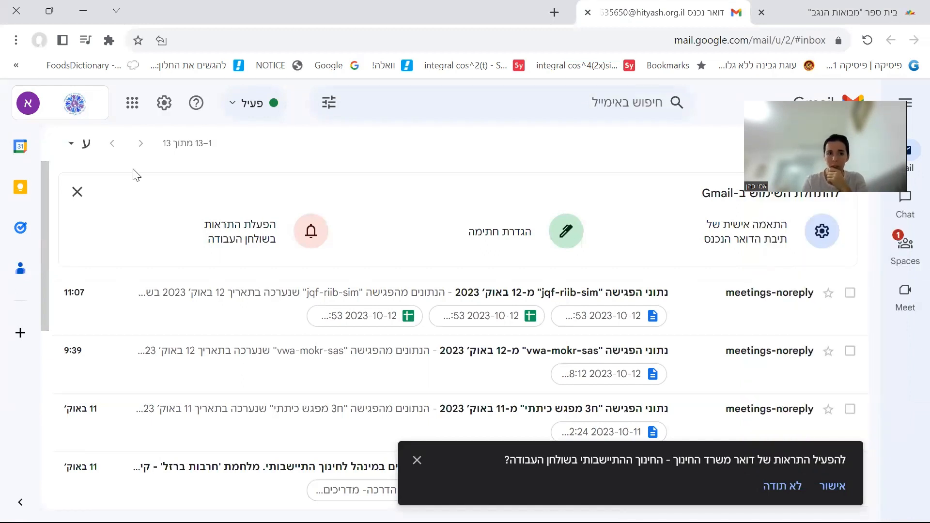
{"action": "left_click", "coordinate": [136, 109]}
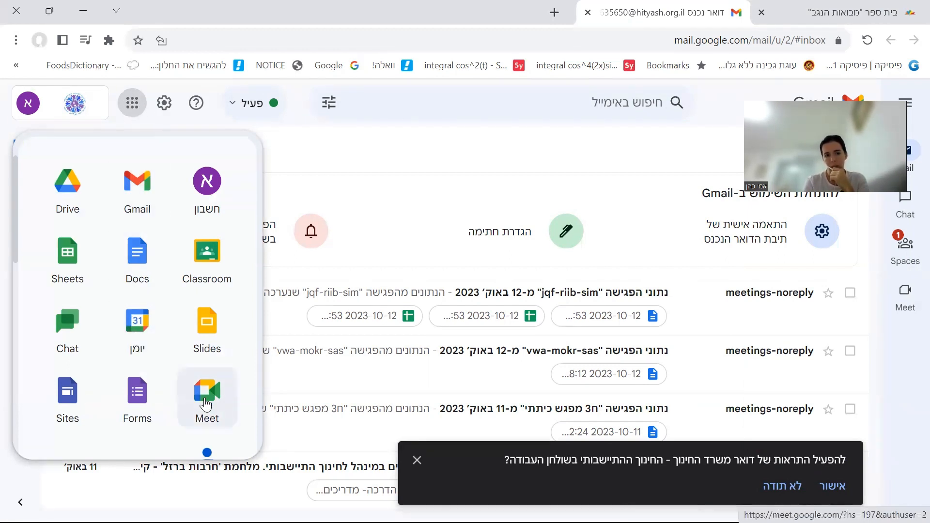
{"action": "left_click", "coordinate": [205, 403]}
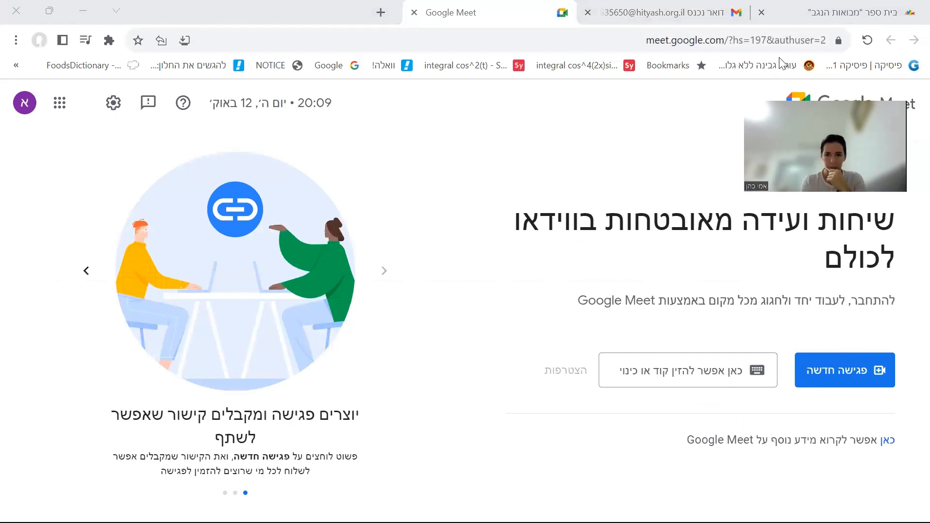
Create a meeting for a later time, copy its joining details, highlight the code in its link and close the details.
{"action": "left_click", "coordinate": [841, 384]}
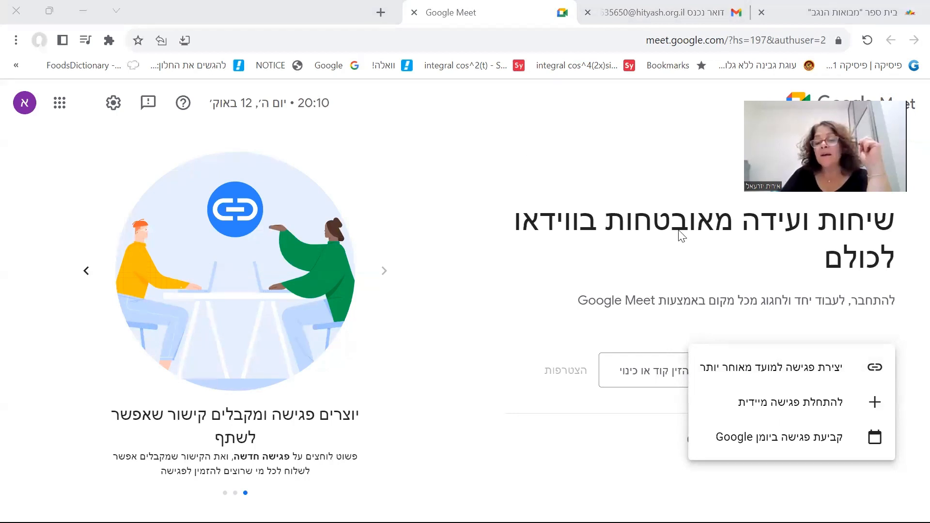
{"action": "left_click", "coordinate": [764, 299]}
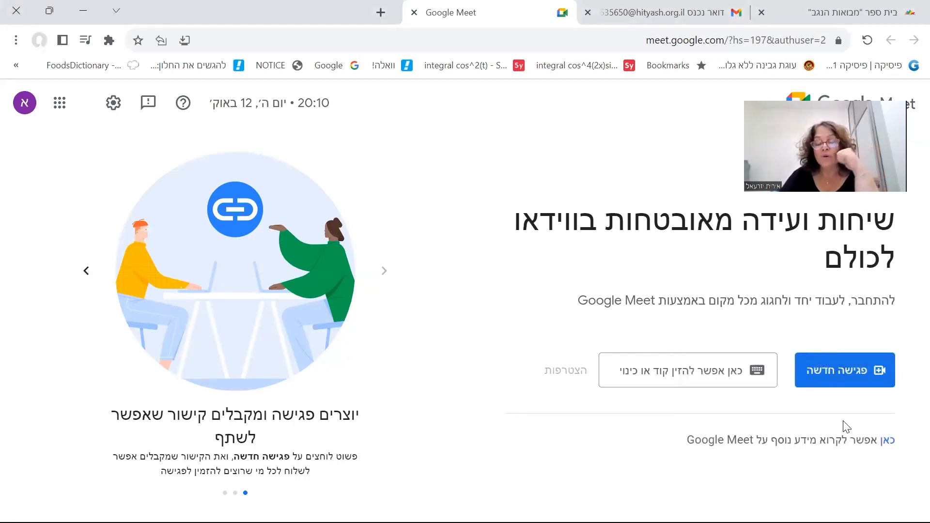
{"action": "left_click", "coordinate": [853, 371]}
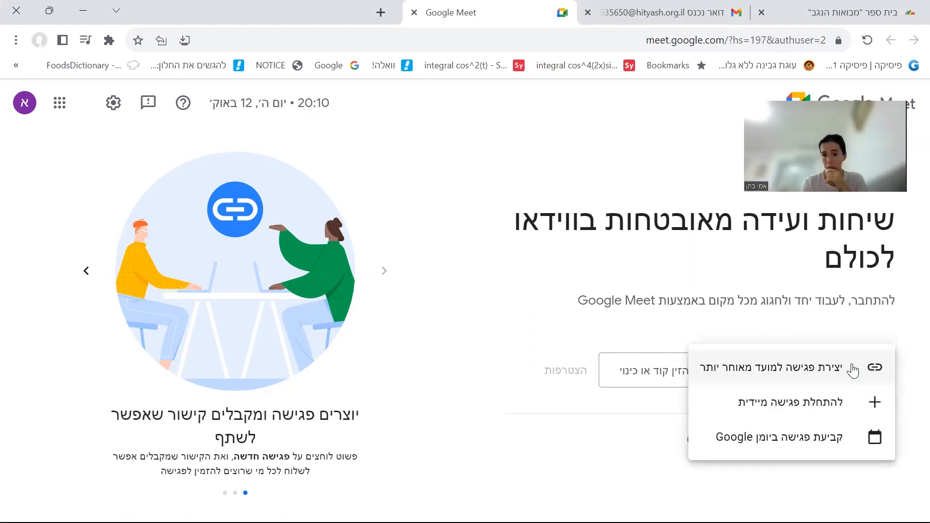
{"action": "left_click", "coordinate": [830, 372]}
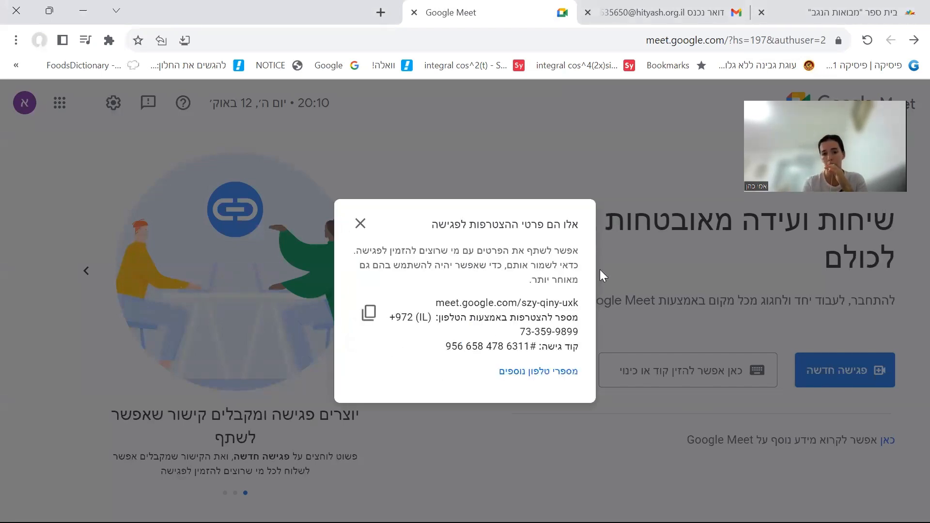
{"action": "left_click", "coordinate": [370, 315]}
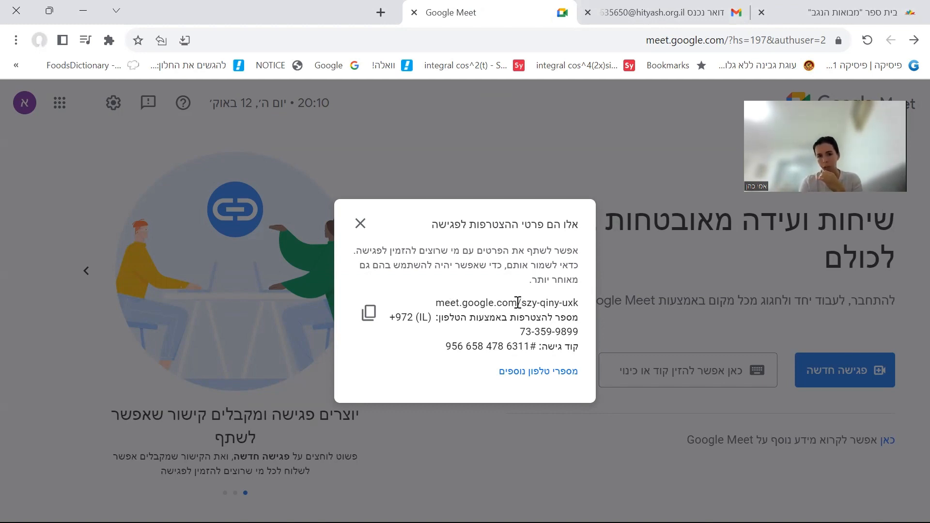
{"action": "left_click_drag", "start_coordinate": [518, 303], "coordinate": [577, 306]}
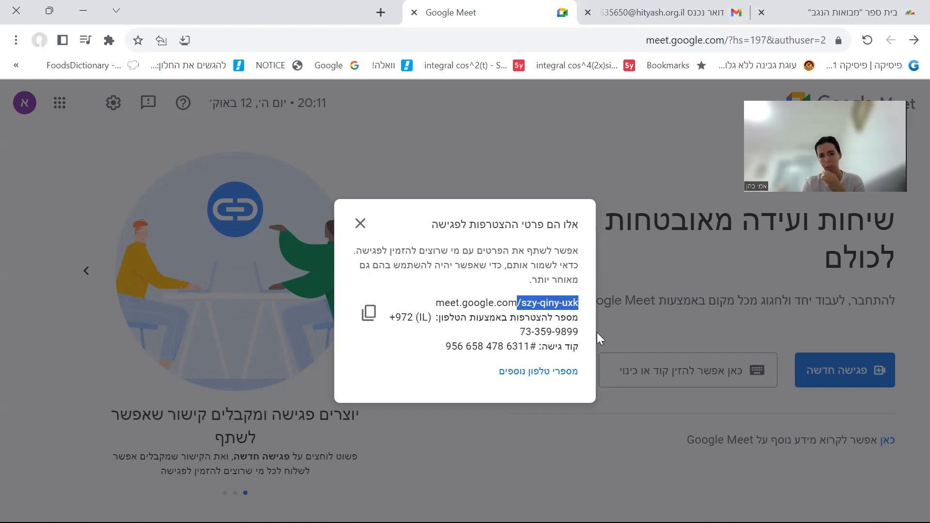
{"action": "left_click", "coordinate": [684, 372]}
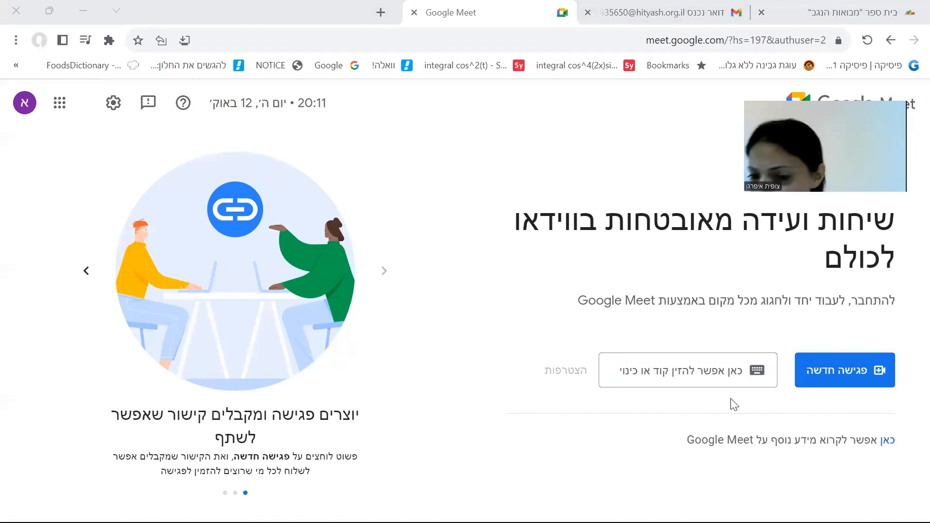
Create a second meeting for a later time and highlight the phone access code in its joining details.
{"action": "left_click", "coordinate": [819, 387]}
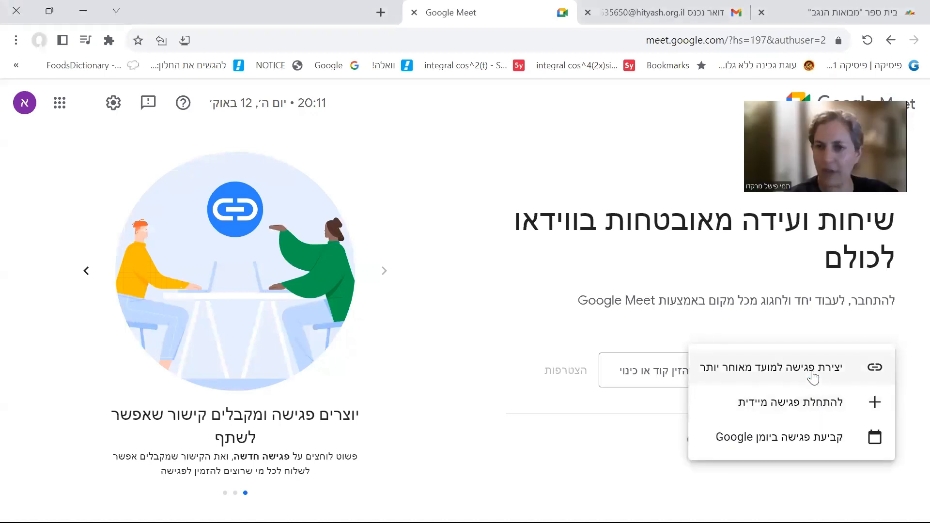
{"action": "left_click", "coordinate": [813, 374]}
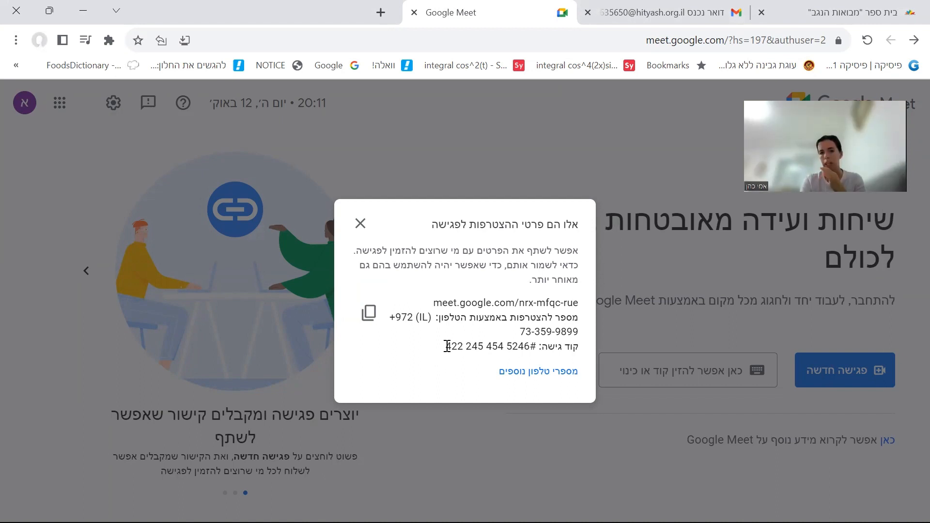
{"action": "triple_click", "coordinate": [447, 346]}
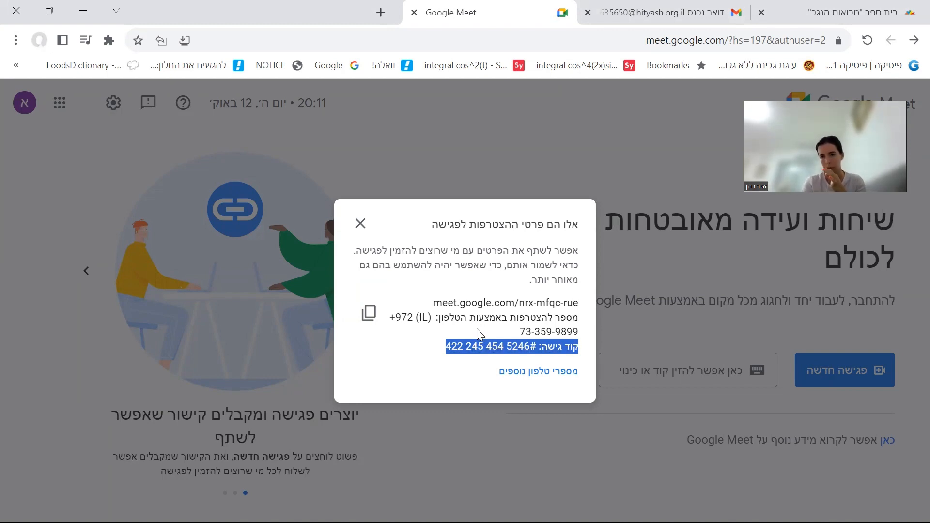
{"action": "left_click", "coordinate": [543, 333]}
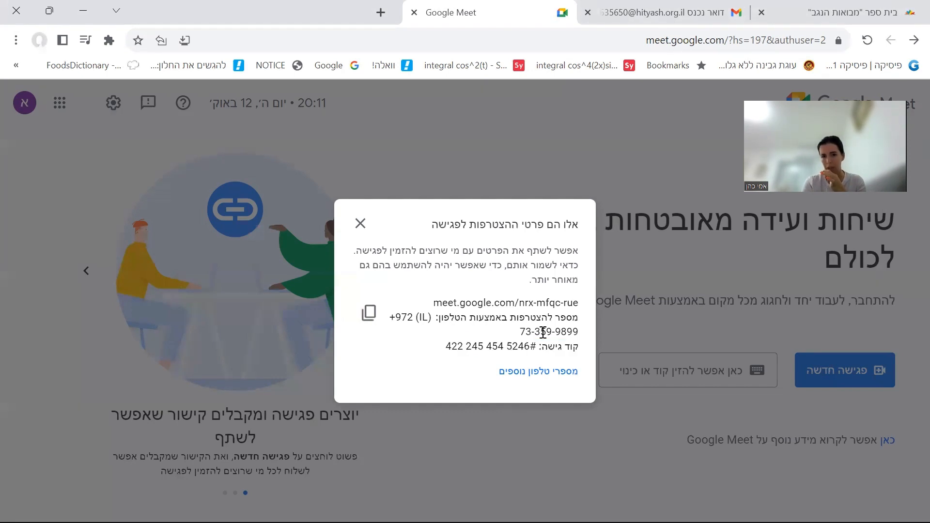
Highlight parts of the second meeting's link, copy the joining details and close them.
{"action": "double_click", "coordinate": [451, 308]}
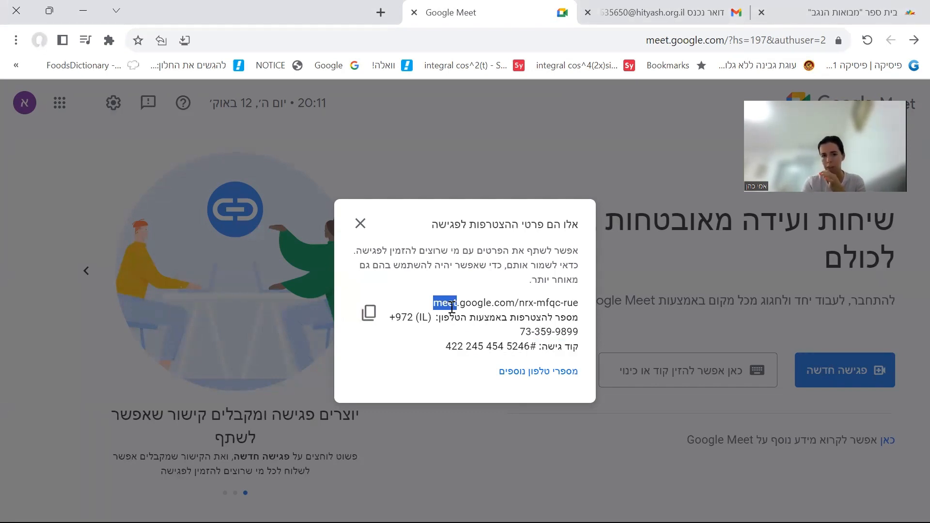
{"action": "double_click", "coordinate": [553, 305]}
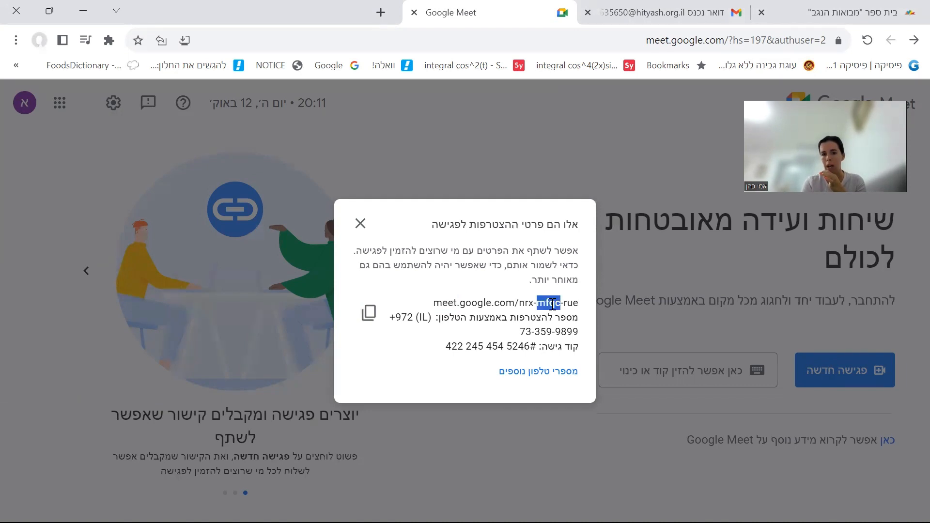
{"action": "double_click", "coordinate": [553, 304]}
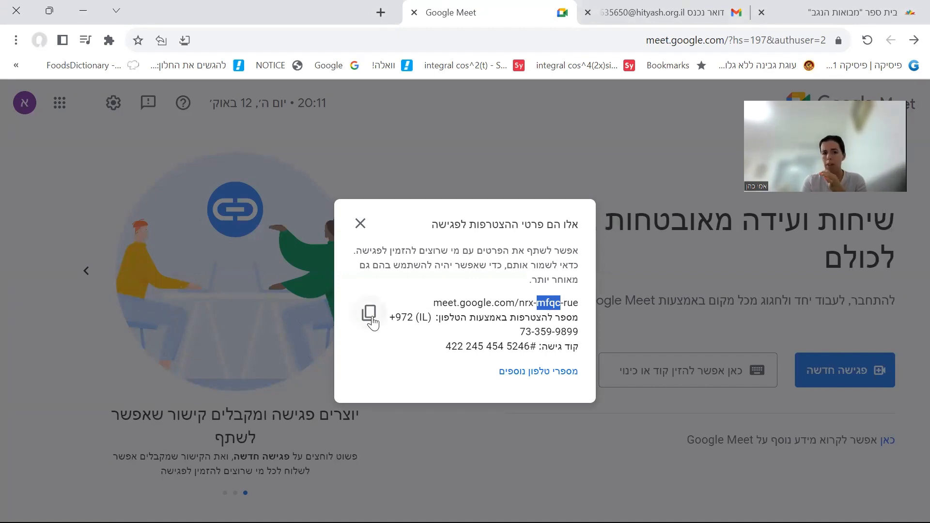
{"action": "left_click", "coordinate": [493, 303]}
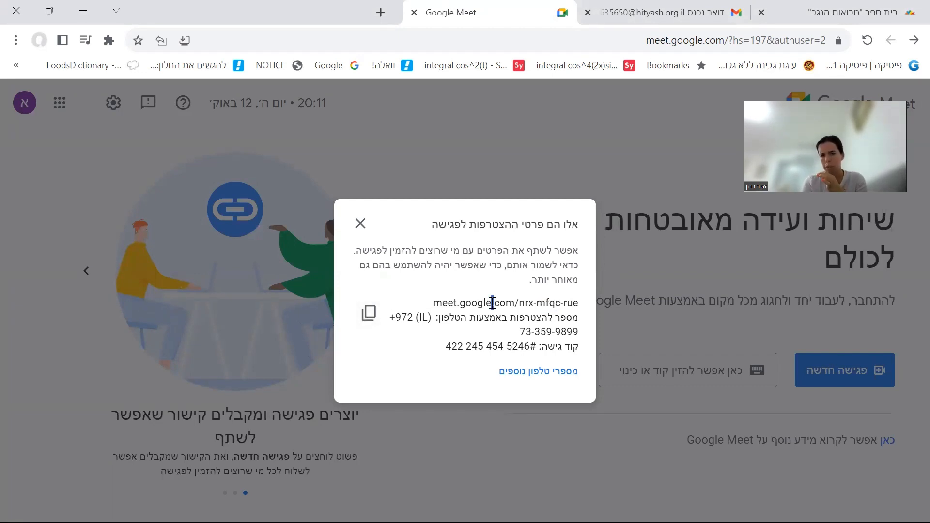
{"action": "left_click", "coordinate": [369, 312]}
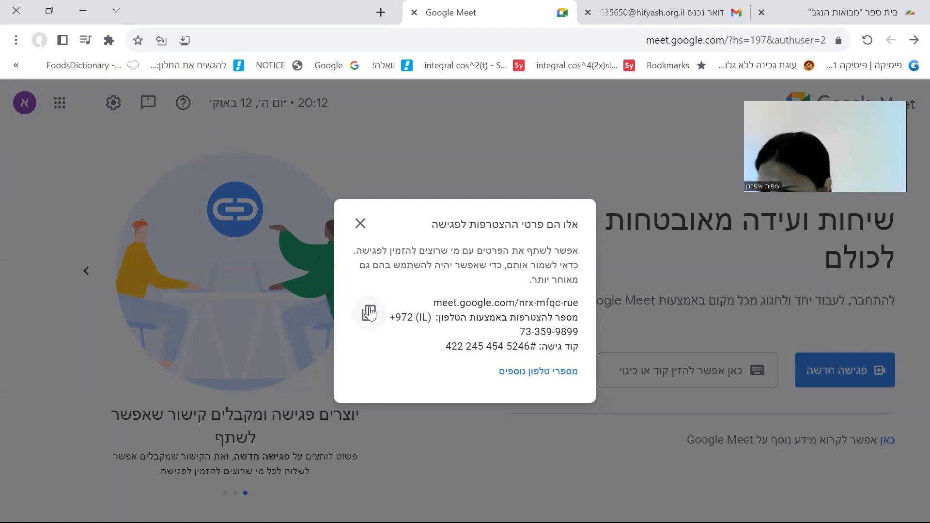
{"action": "left_click", "coordinate": [361, 224]}
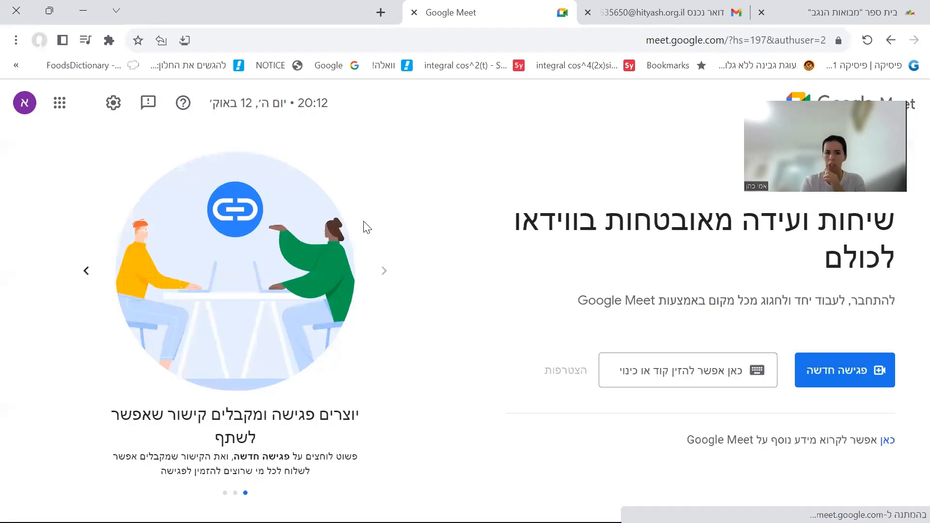
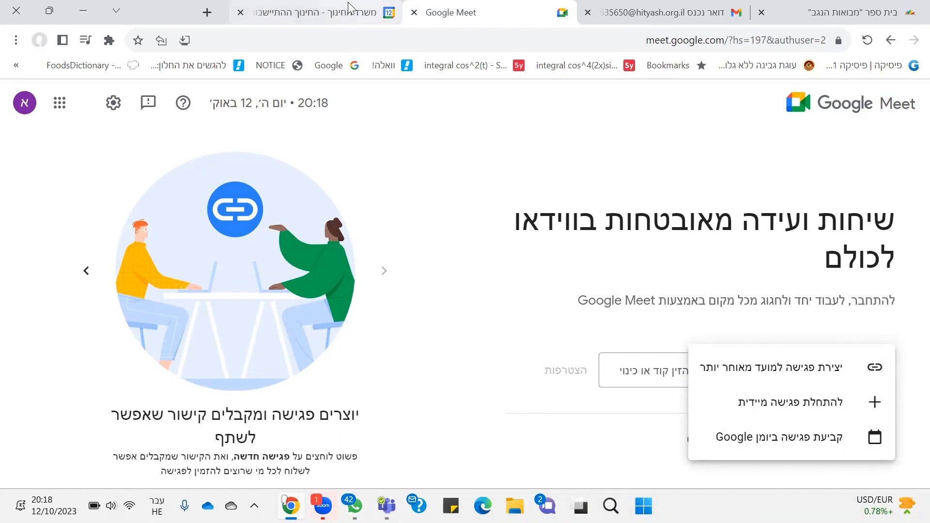
Switch to the new Google Calendar event for 12 October 2023 and choose ללא חזרה (does not repeat) as its recurrence.
{"action": "left_click", "coordinate": [350, 8]}
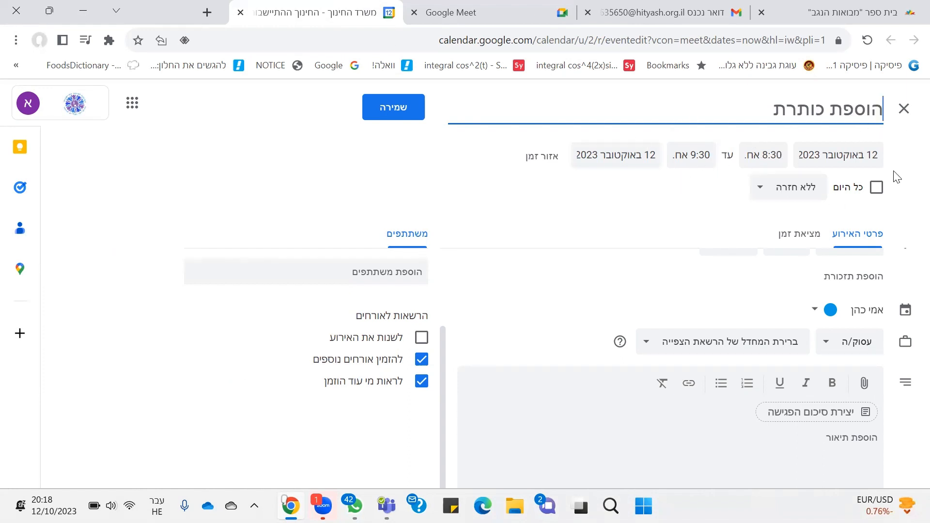
{"action": "left_click", "coordinate": [795, 192]}
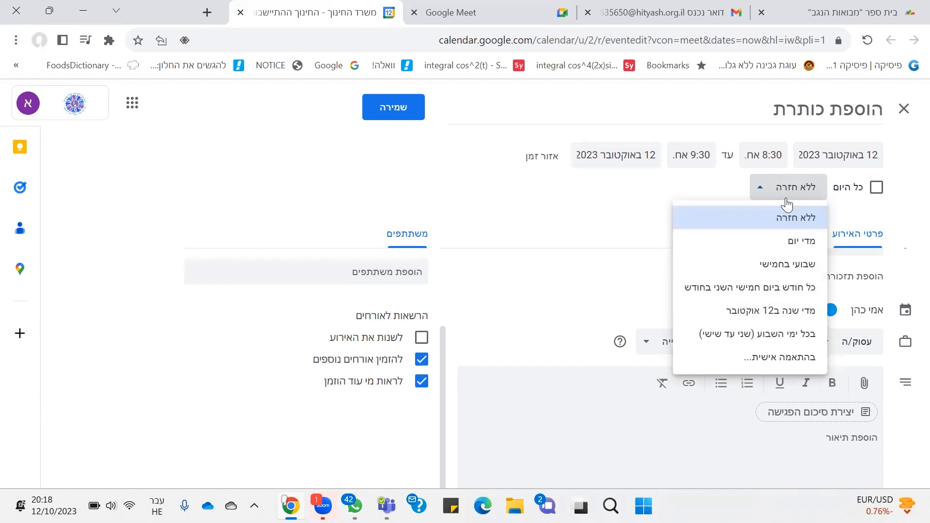
{"action": "left_click", "coordinate": [792, 217]}
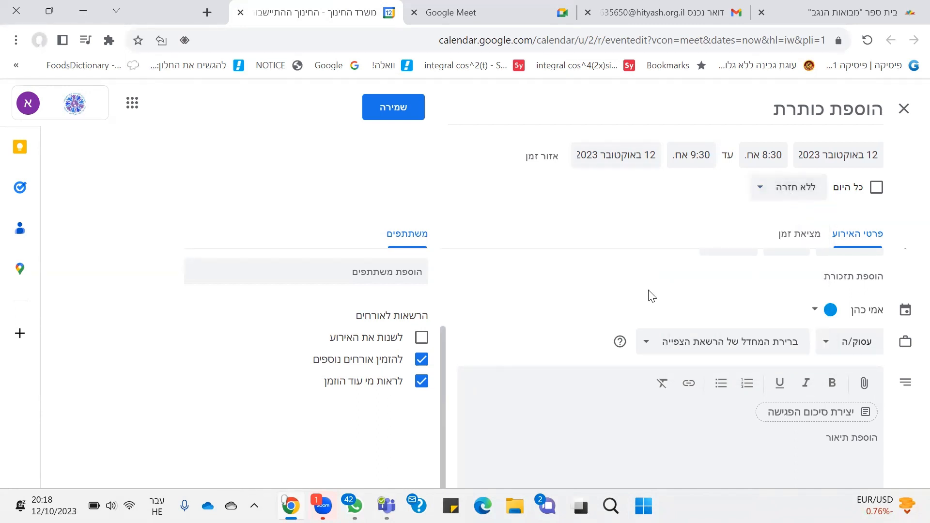
Review the host controls and access type in the event's Google Meet options, save the options and save the event.
{"action": "scroll", "coordinate": [539, 318], "scroll_direction": "up", "scroll_amount": 3}
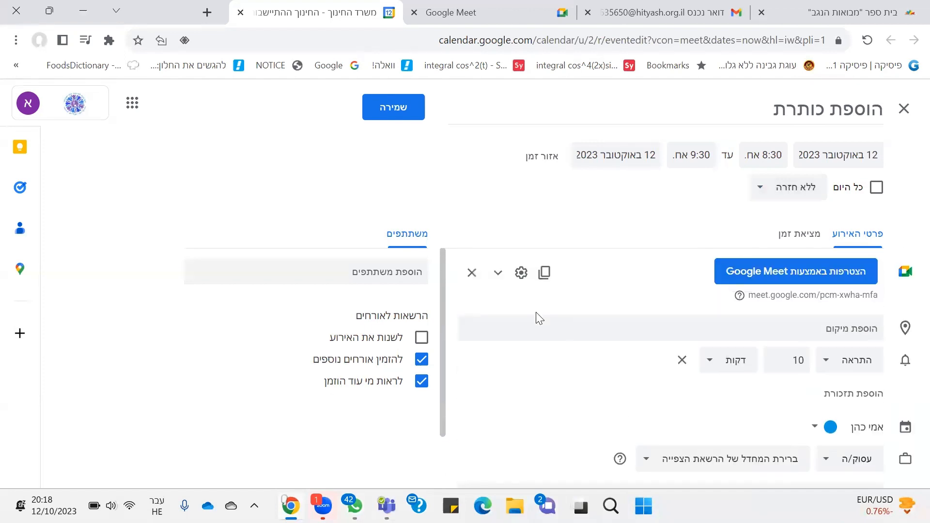
{"action": "left_click", "coordinate": [516, 276]}
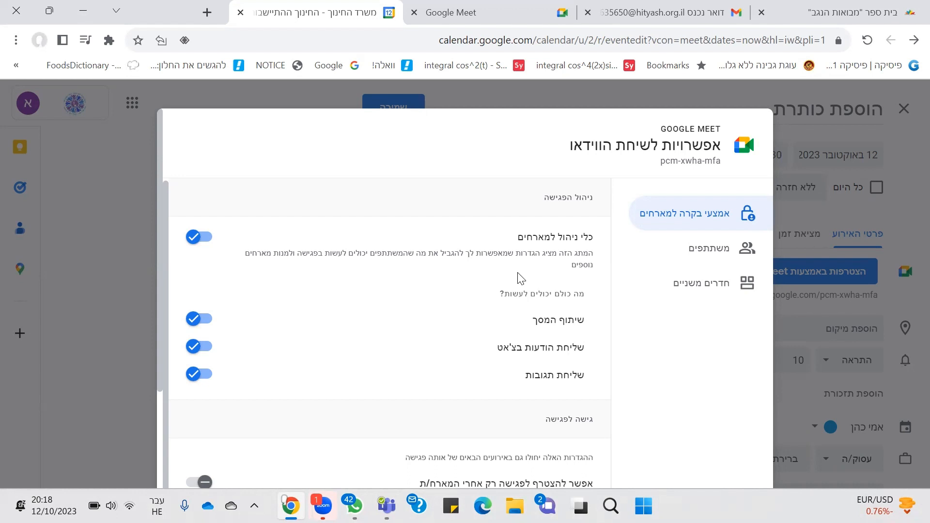
{"action": "scroll", "coordinate": [521, 279], "scroll_direction": "down", "scroll_amount": 2}
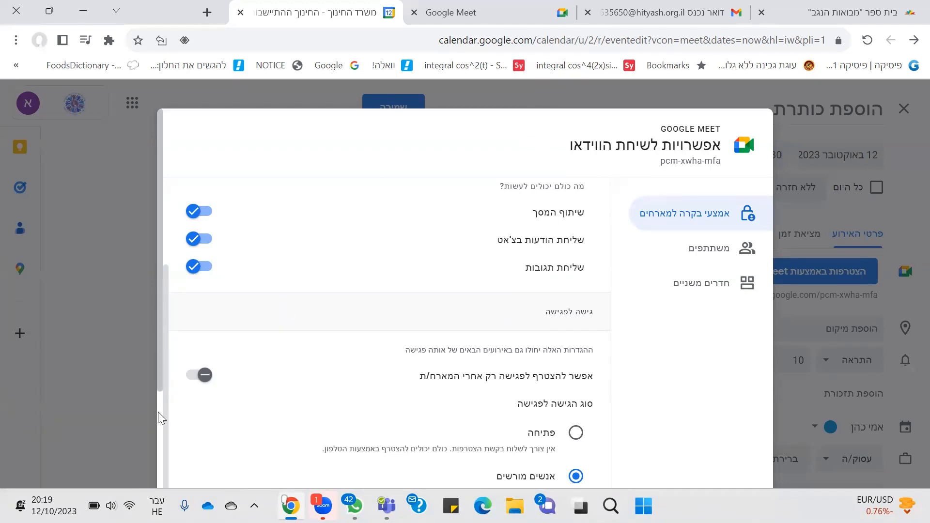
{"action": "scroll", "coordinate": [158, 410], "scroll_direction": "down", "scroll_amount": 3}
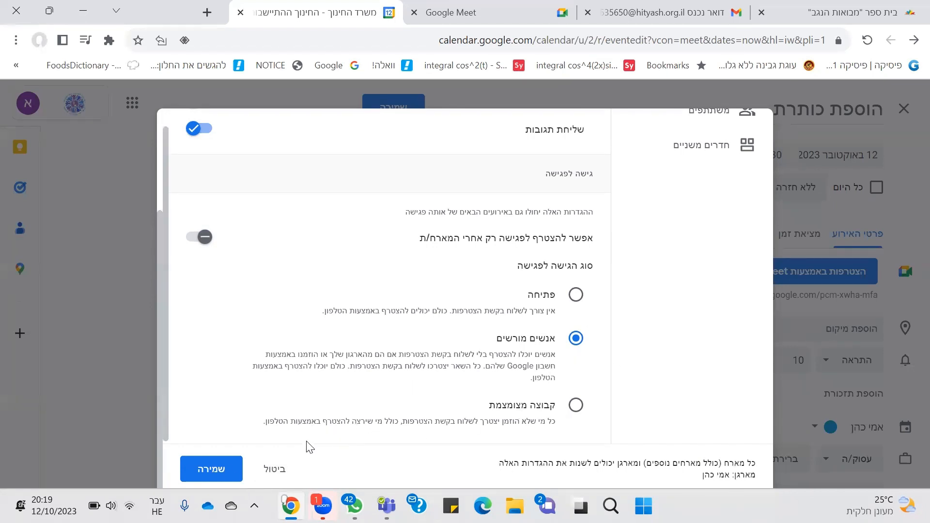
{"action": "left_click", "coordinate": [195, 470]}
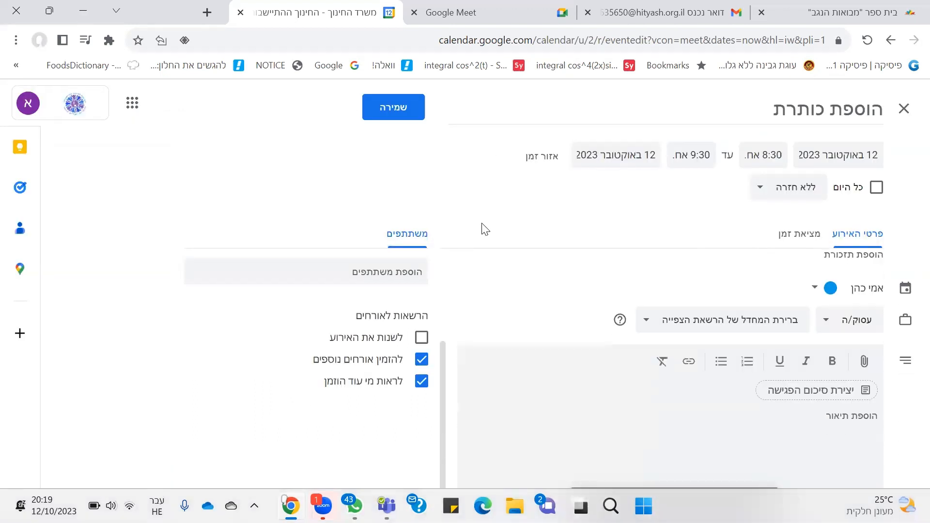
{"action": "key", "text": "ctrl+s"}
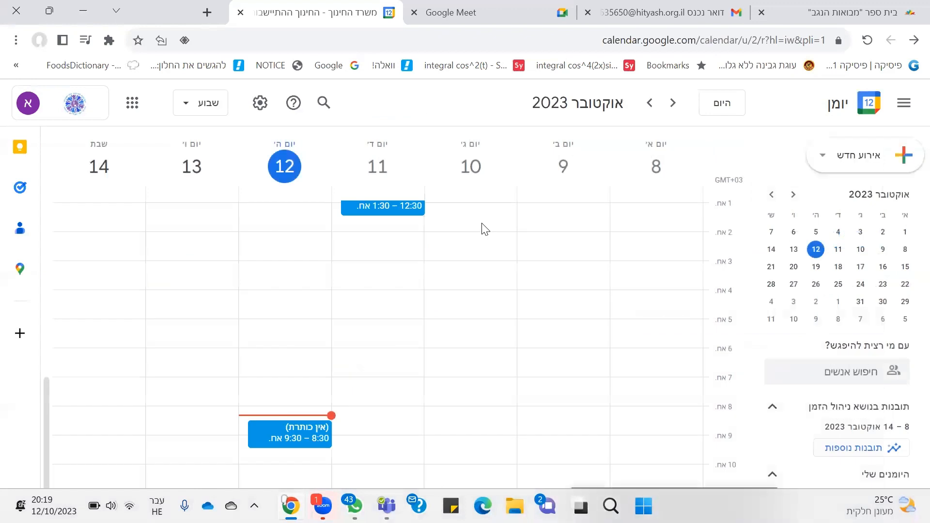
Reopen the saved untitled event on 12 October and join its Google Meet call.
{"action": "double_click", "coordinate": [299, 436]}
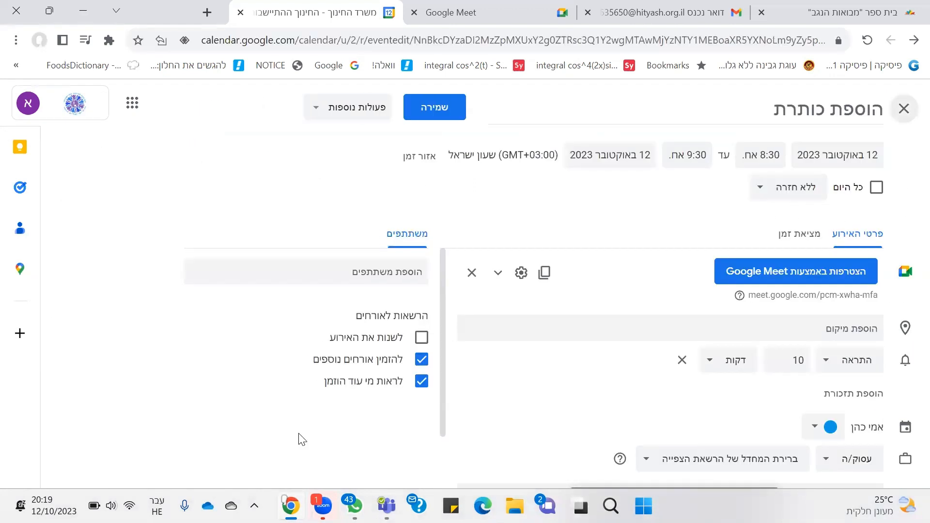
{"action": "left_click", "coordinate": [837, 274]}
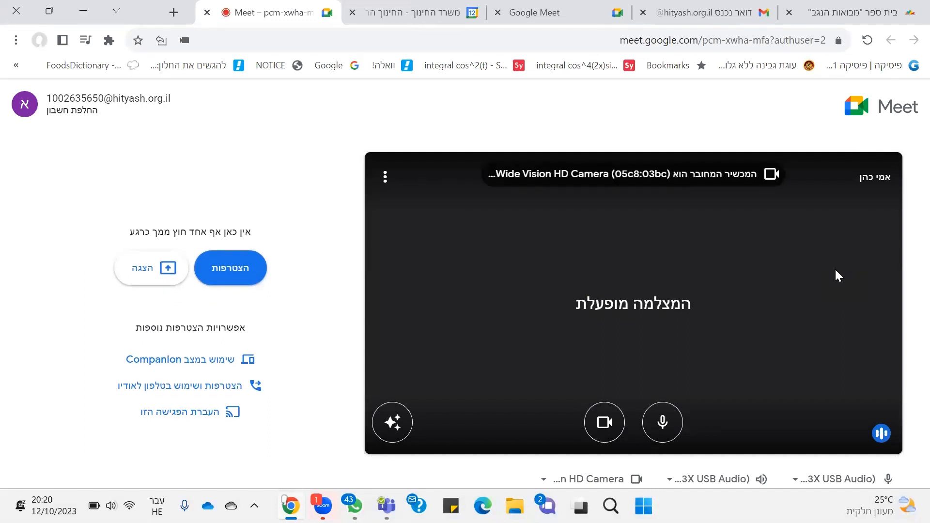
{"action": "left_click", "coordinate": [228, 281]}
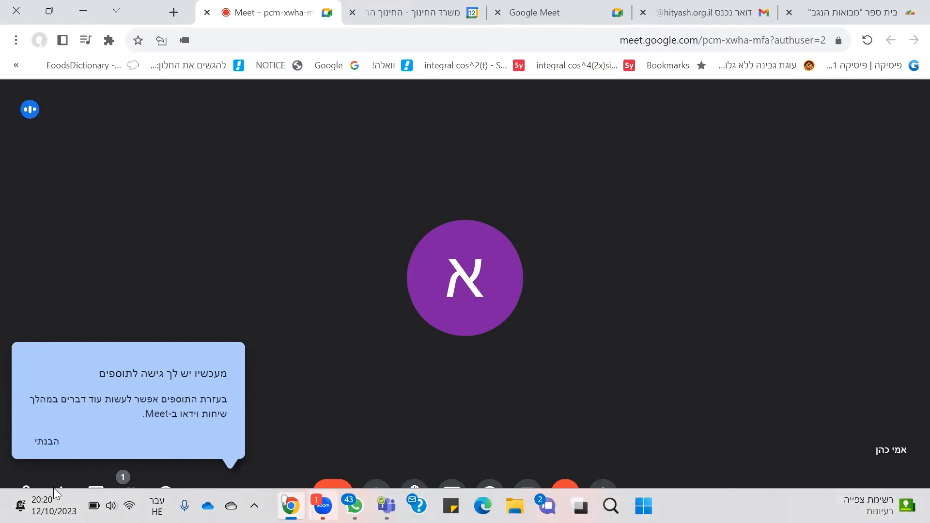
Dismiss the add-ons tip and the background-noise filtering prompt in the Meet call.
{"action": "left_click", "coordinate": [52, 441]}
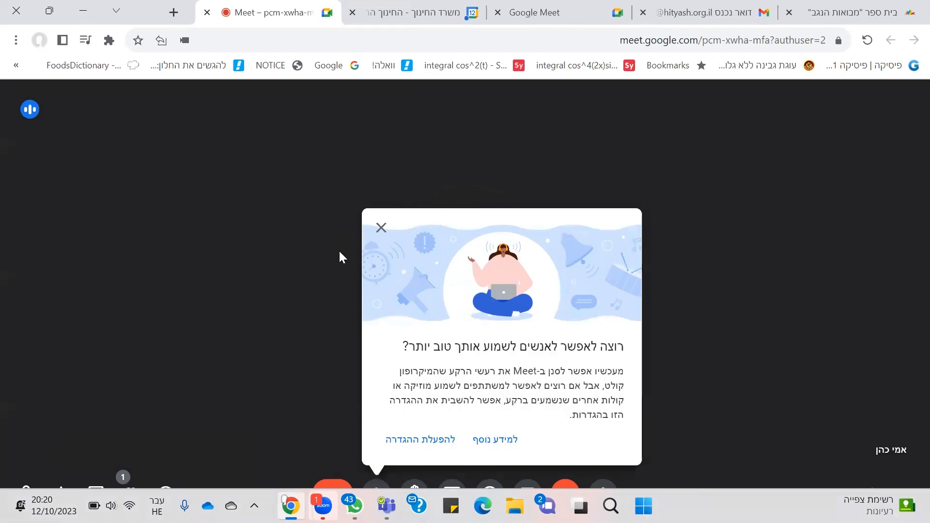
{"action": "left_click", "coordinate": [381, 227]}
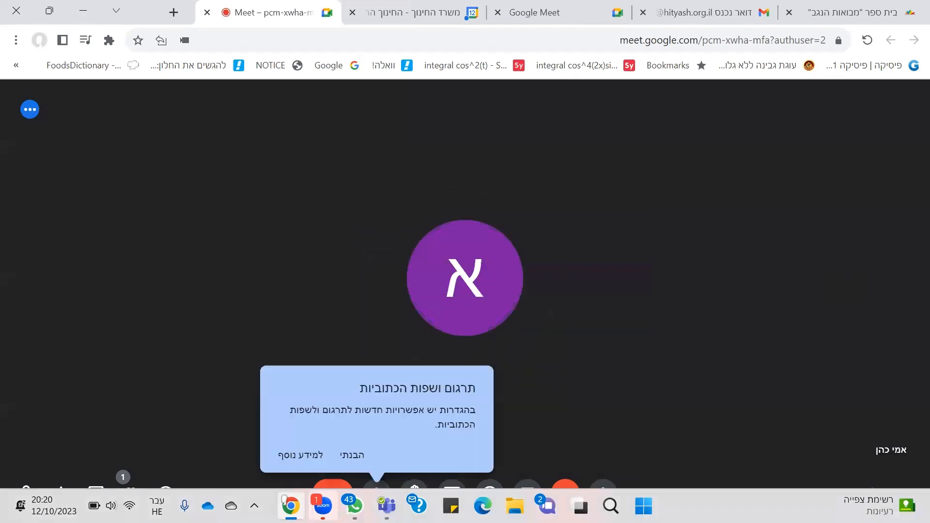
Bring up Zoom's screen sharing meeting controls and return to the Meet call with its call controls uncovered.
{"action": "mouse_move", "coordinate": [323, 506]}
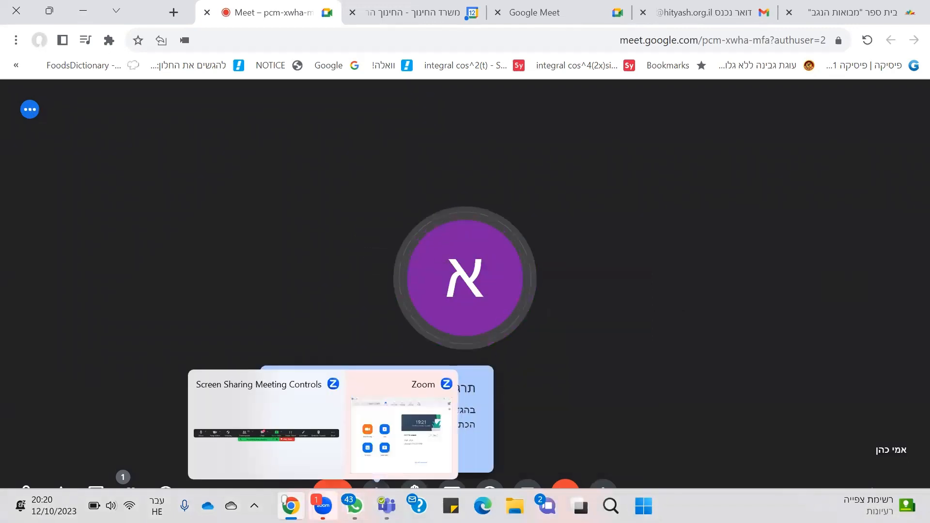
{"action": "mouse_move", "coordinate": [291, 506]}
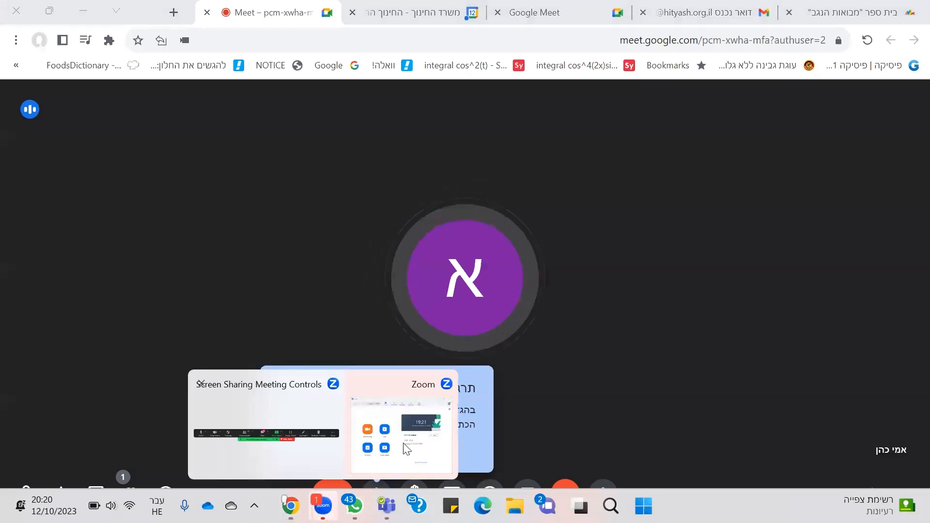
{"action": "left_click", "coordinate": [320, 418]}
{"action": "mouse_move", "coordinate": [323, 506]}
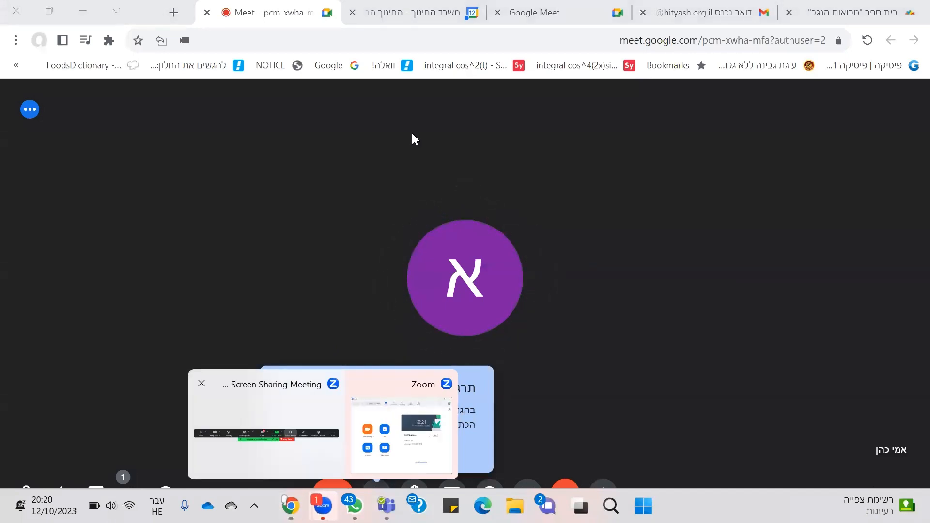
{"action": "left_click", "coordinate": [621, 225]}
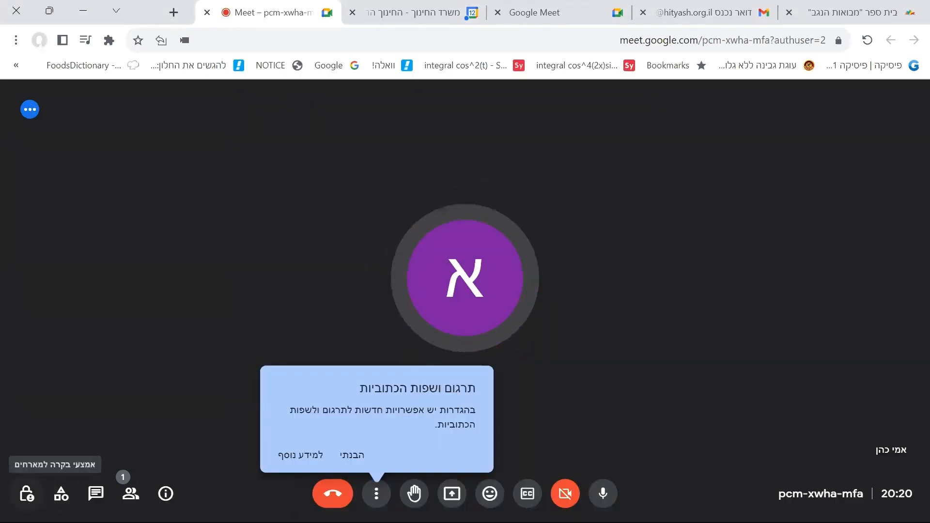
Review the call's host controls for meeting management and participant permissions, and close them.
{"action": "left_click", "coordinate": [27, 493]}
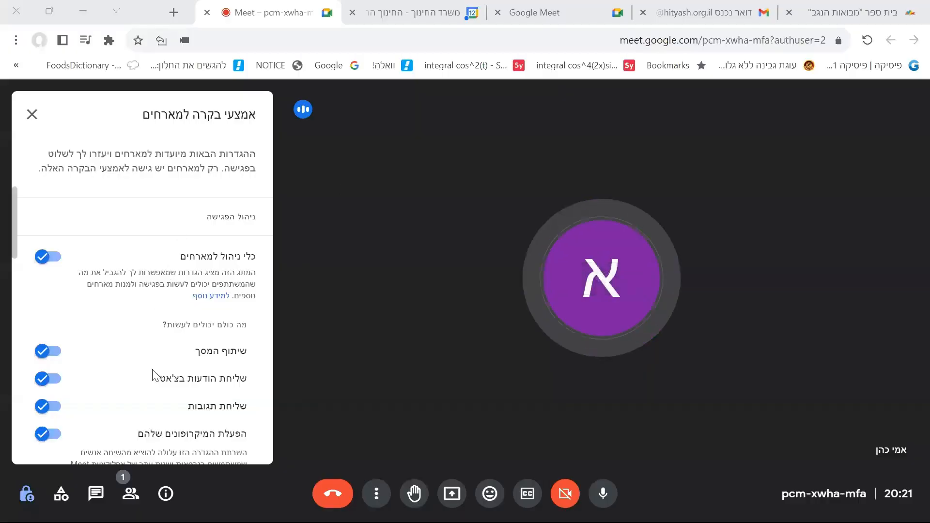
{"action": "left_click", "coordinate": [32, 114]}
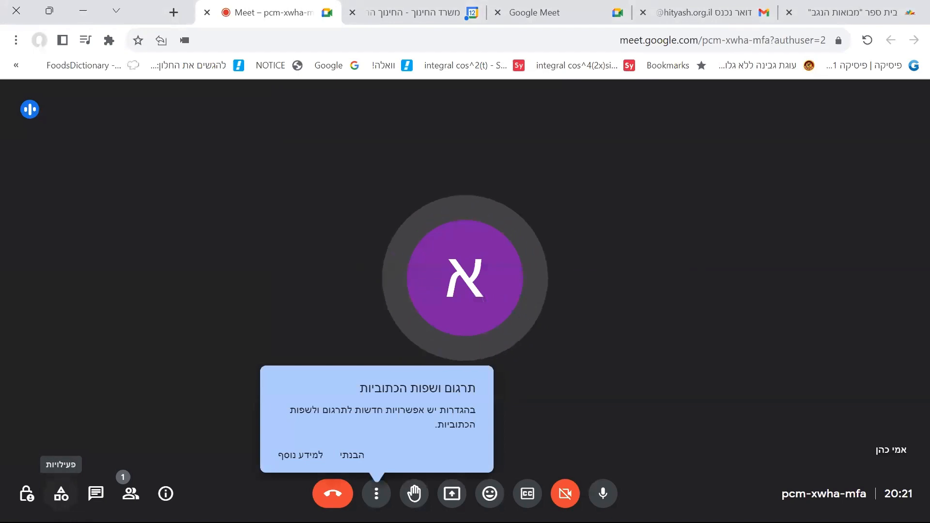
Examine the call's activities and the setup options for חדרים משניים (breakout rooms), and close them without changes.
{"action": "left_click", "coordinate": [61, 499]}
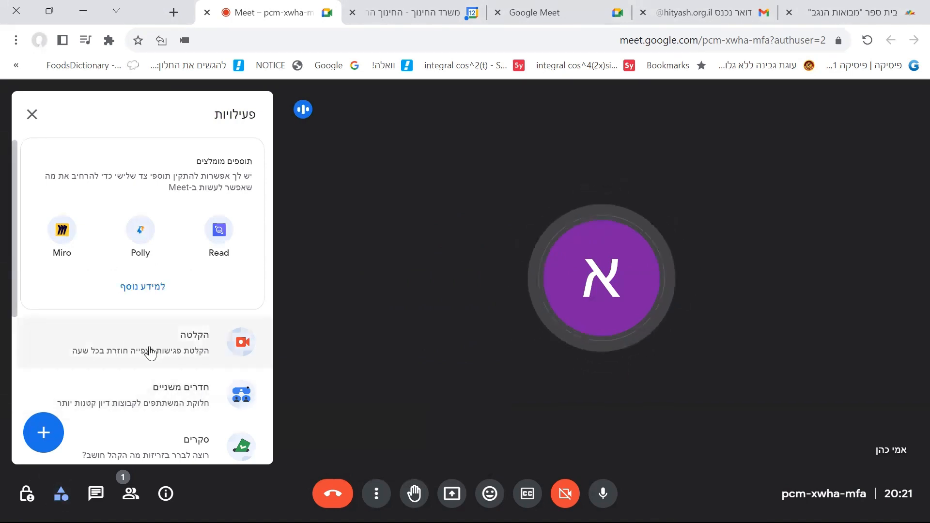
{"action": "left_click", "coordinate": [153, 395]}
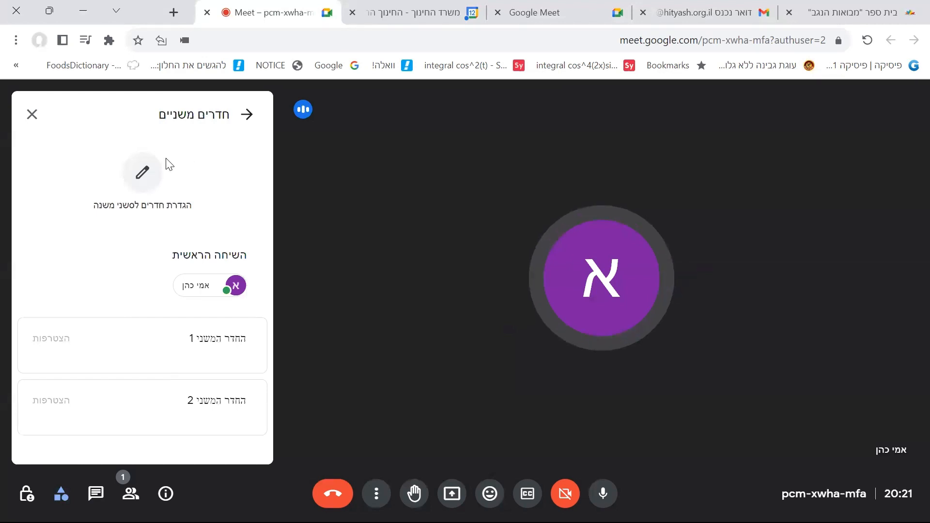
{"action": "left_click", "coordinate": [148, 175]}
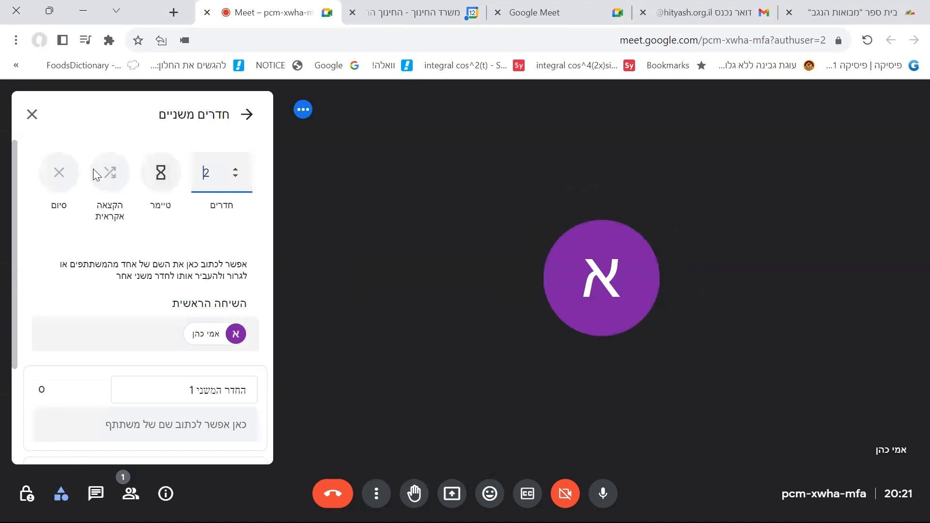
{"action": "left_click", "coordinate": [35, 115]}
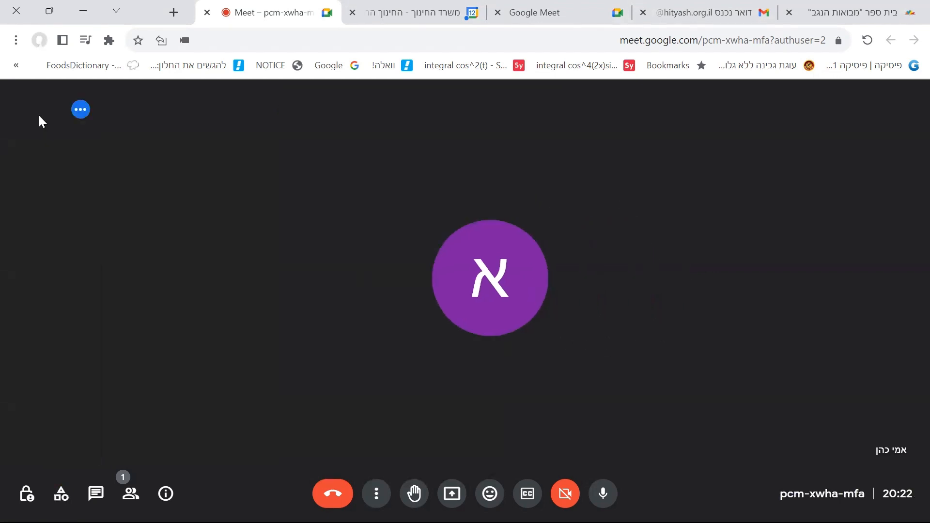
Reopen the call's activities, look through the further entries and open one of them.
{"action": "left_click", "coordinate": [64, 497]}
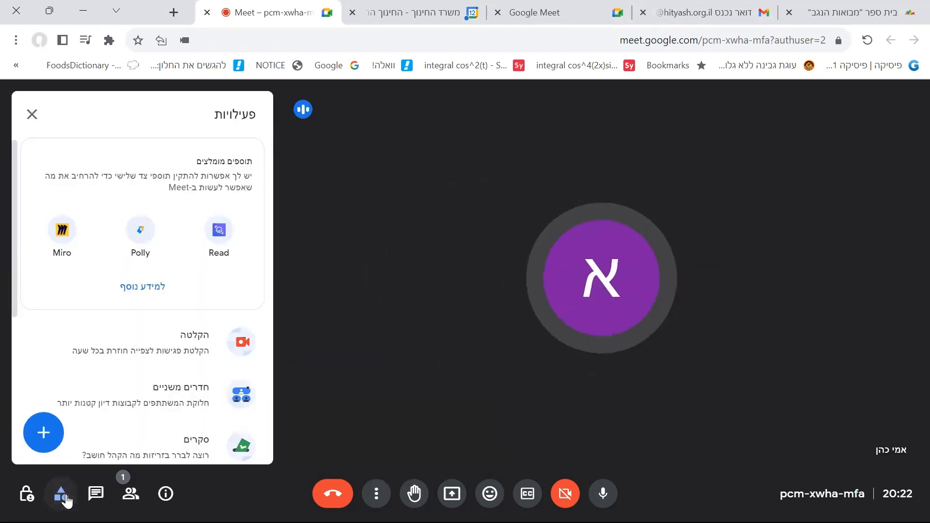
{"action": "scroll", "coordinate": [67, 501], "scroll_direction": "down", "scroll_amount": 2}
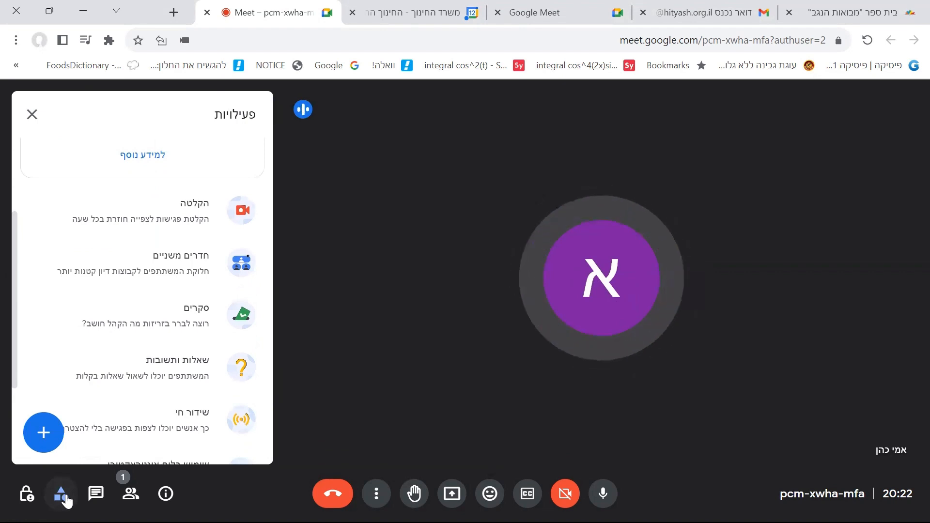
{"action": "left_click", "coordinate": [178, 390]}
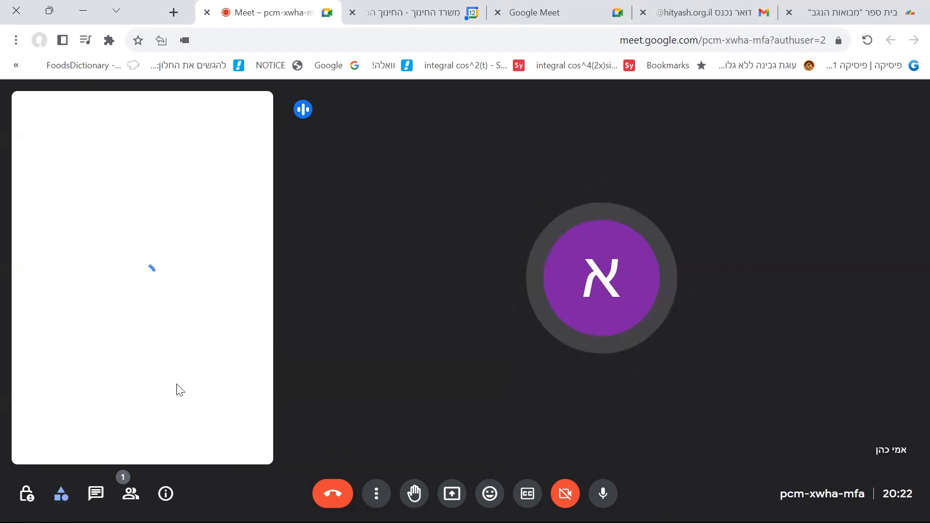